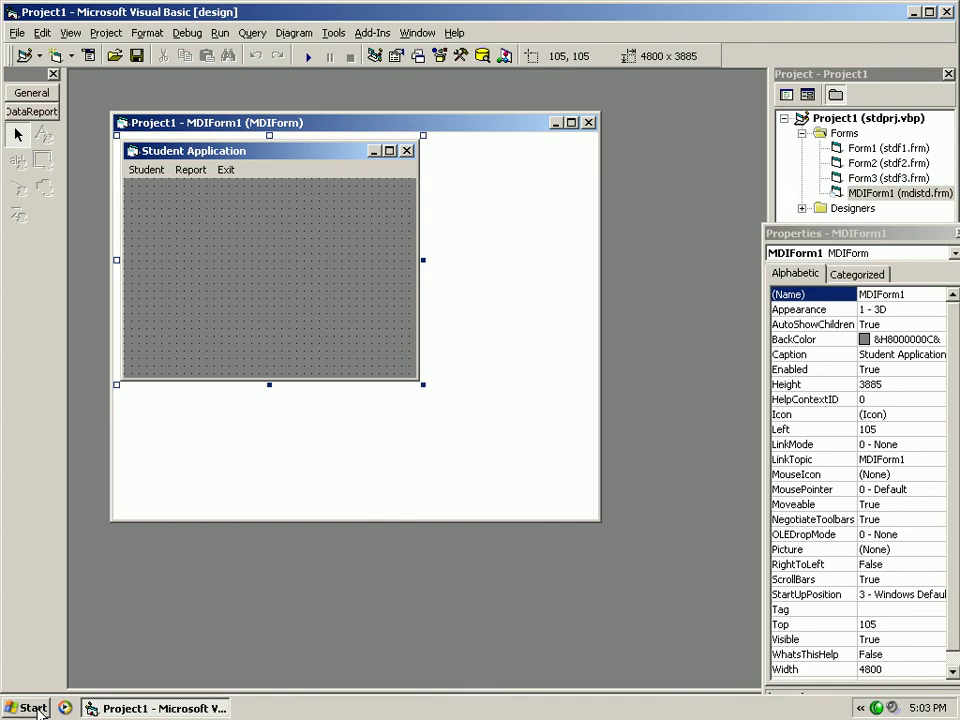
left_click(37, 711)
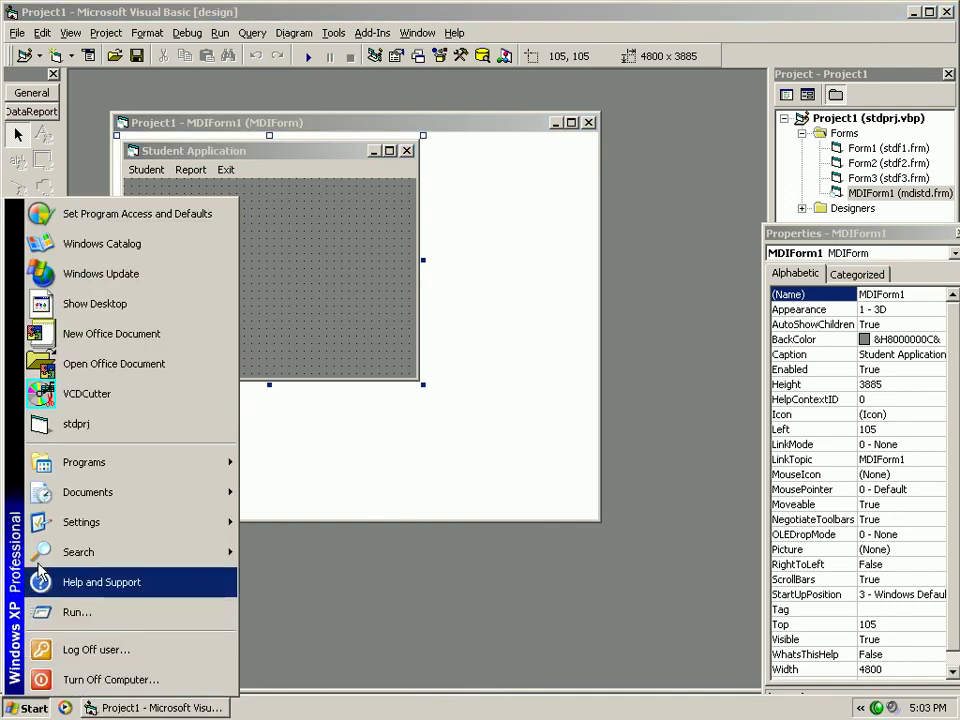
mouse_move(80, 471)
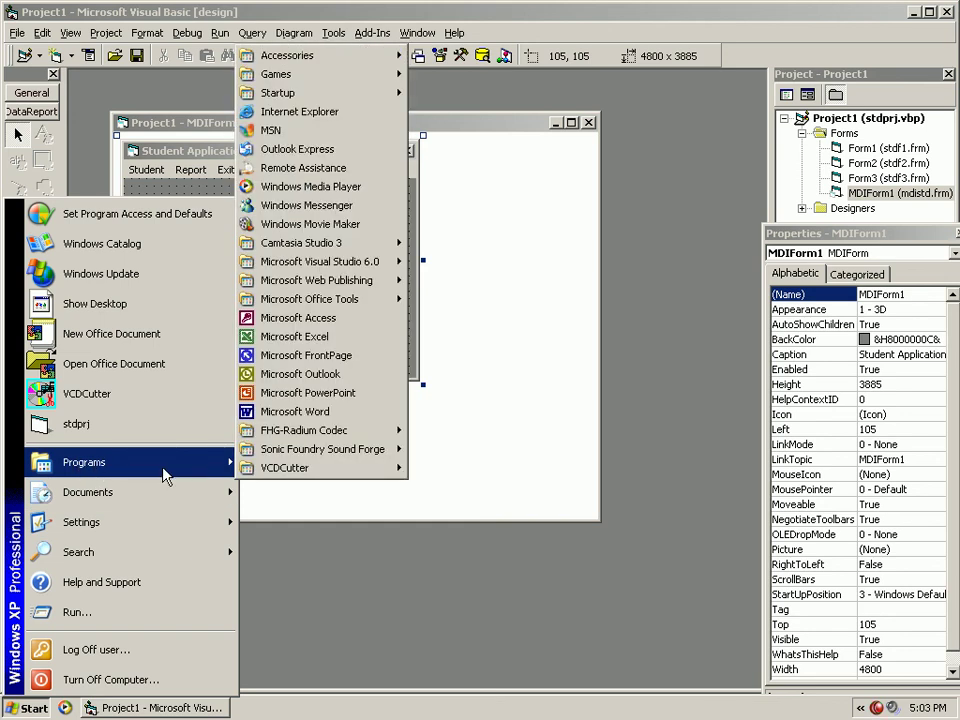
mouse_move(333, 272)
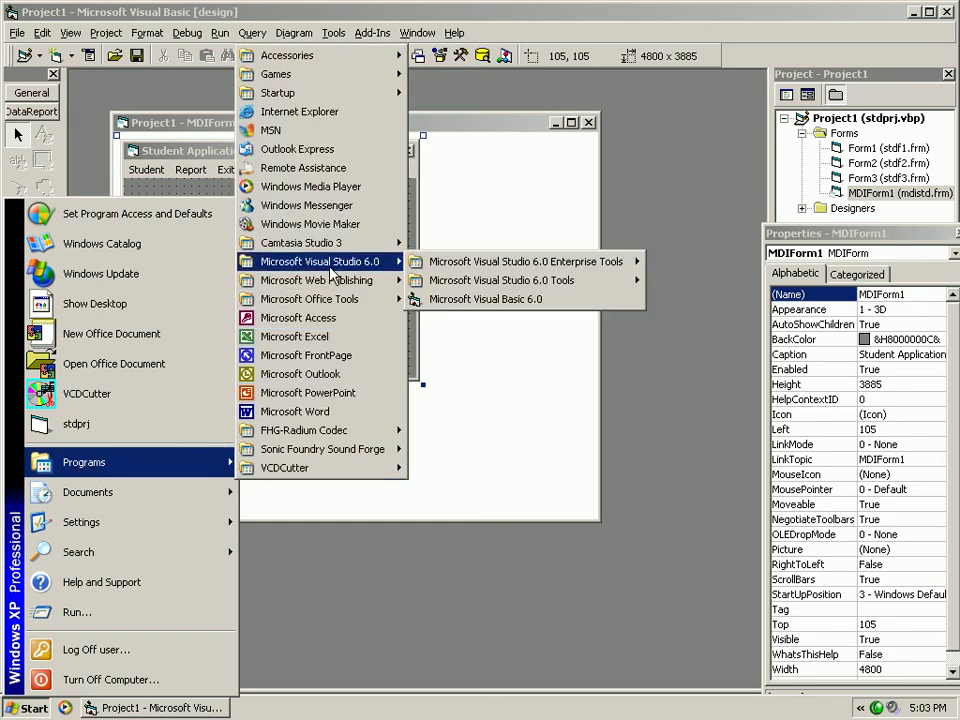
mouse_move(441, 283)
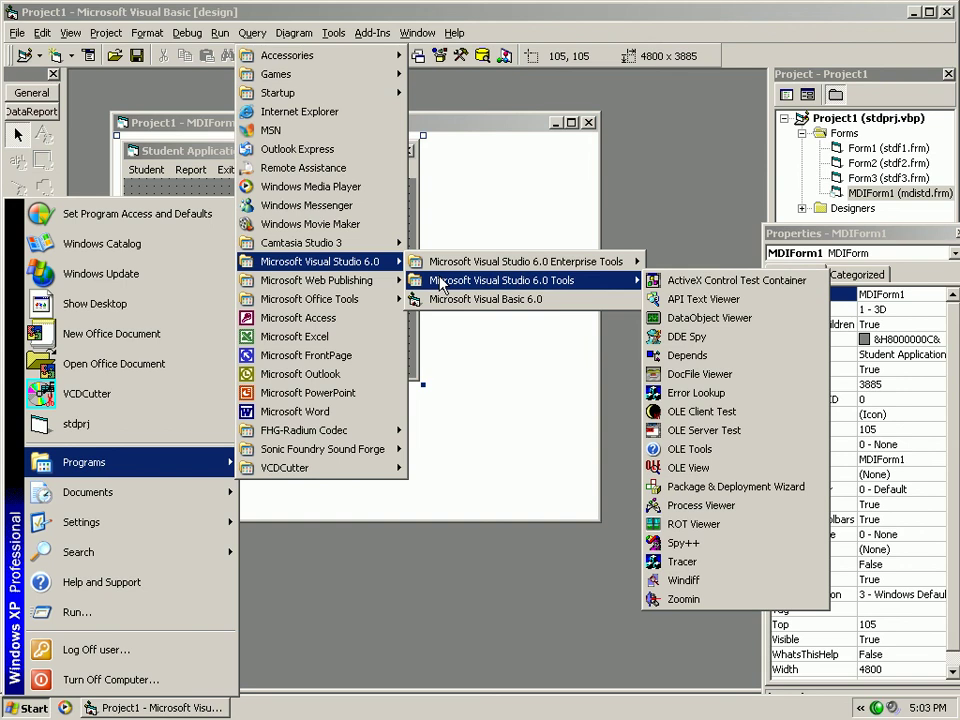
left_click(699, 490)
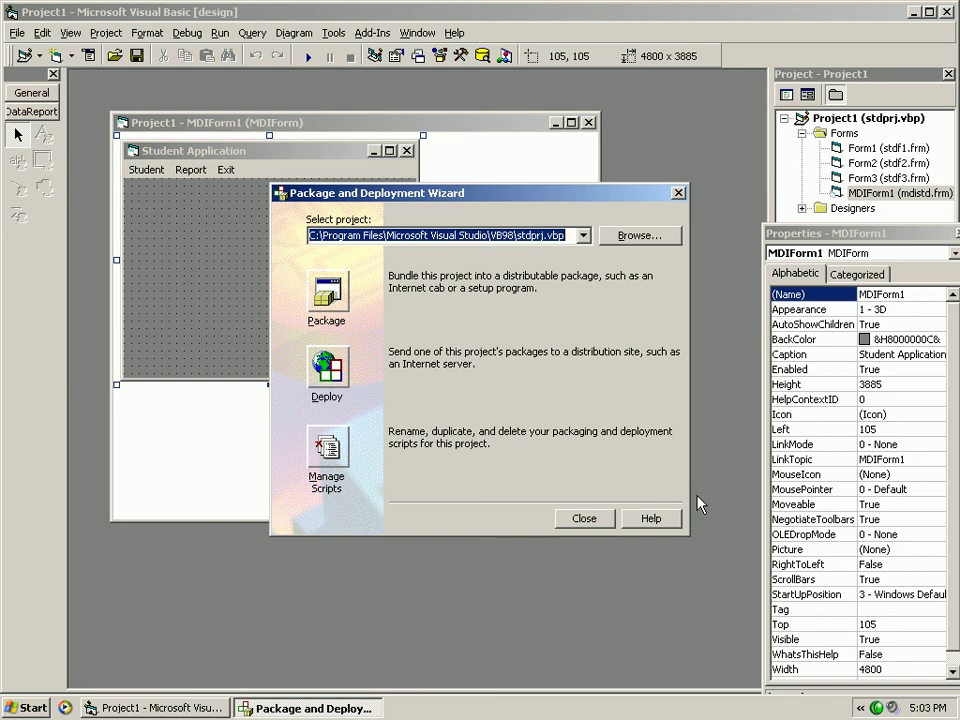
left_click(584, 518)
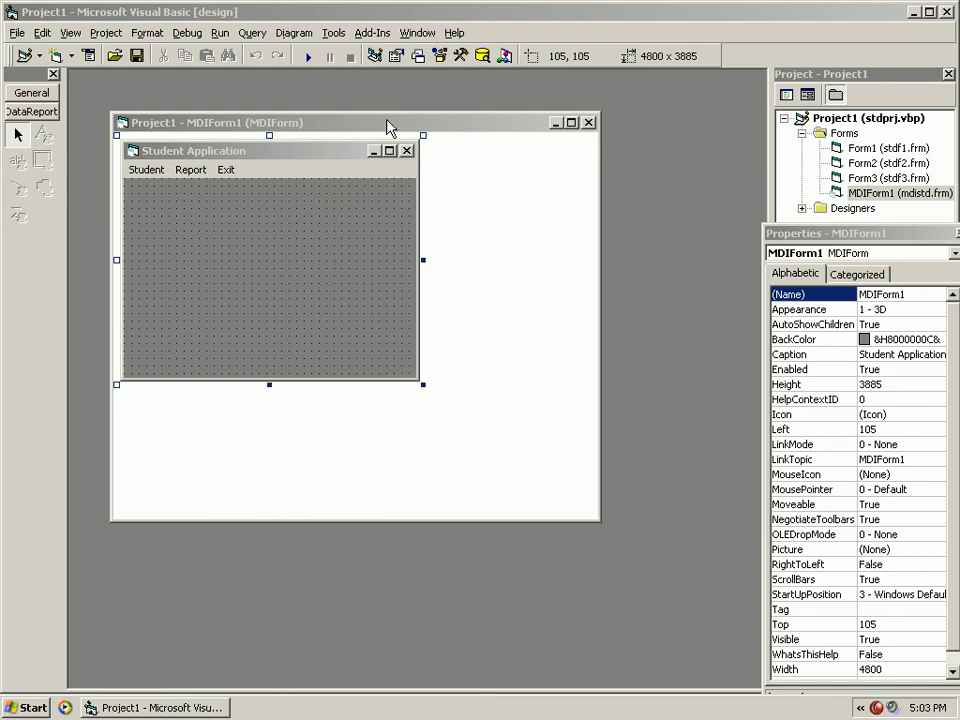
Step: Start the Package and Deployment Wizard and select the stdprj project in the VB98 folder for packaging
left_click(371, 36)
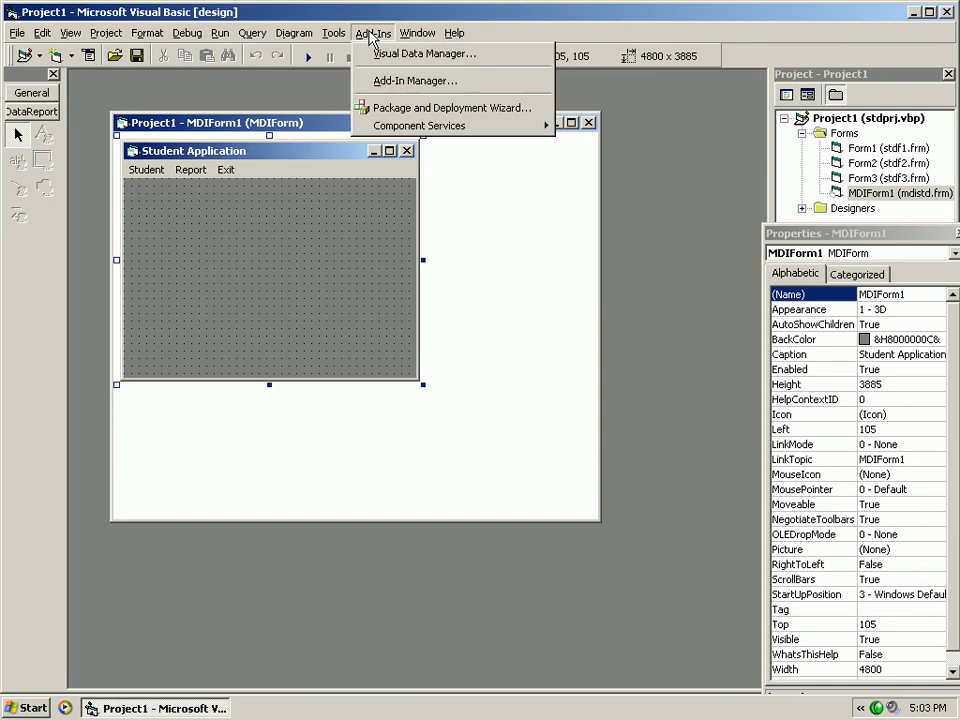
left_click(397, 110)
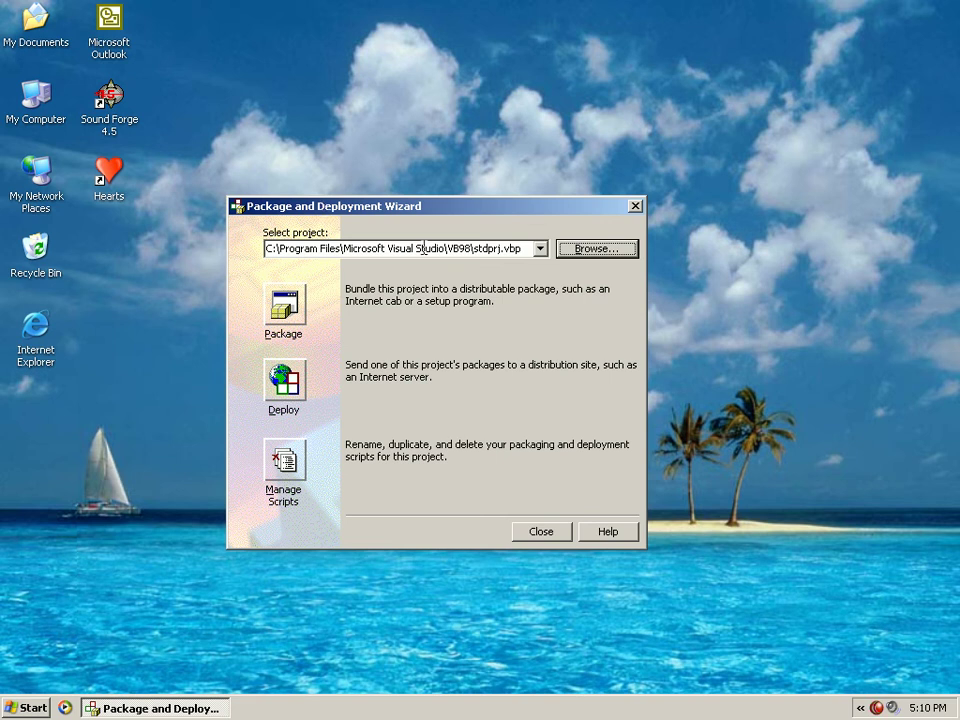
left_click(596, 249)
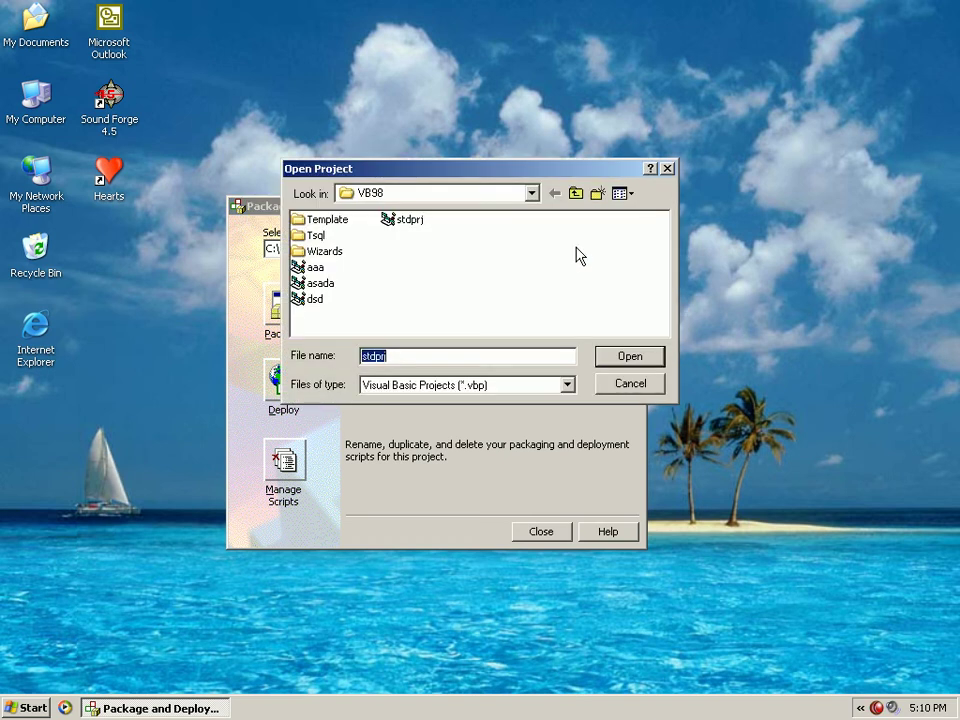
left_click(408, 222)
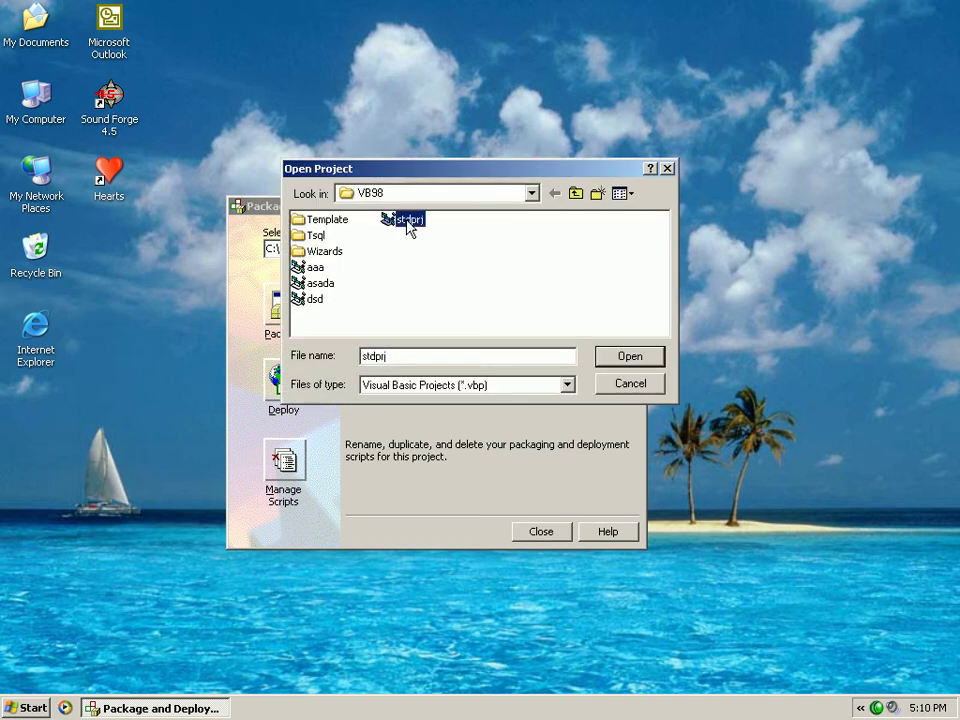
left_click(638, 362)
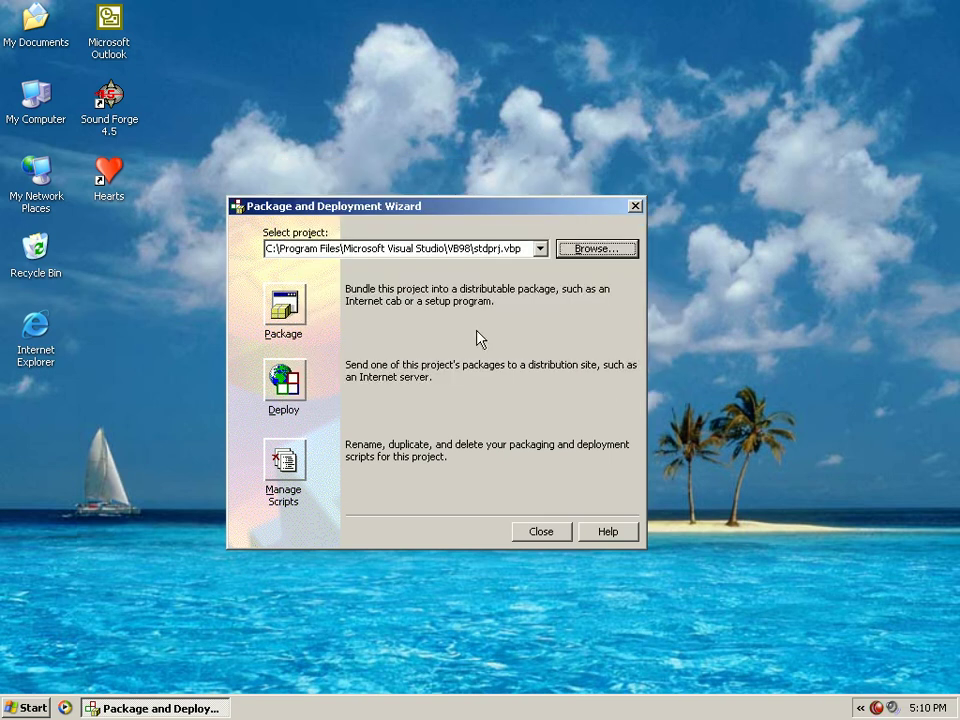
Step: Begin a Standard Setup Package and have it assembled in a newly created Package folder inside VB98
left_click(284, 310)
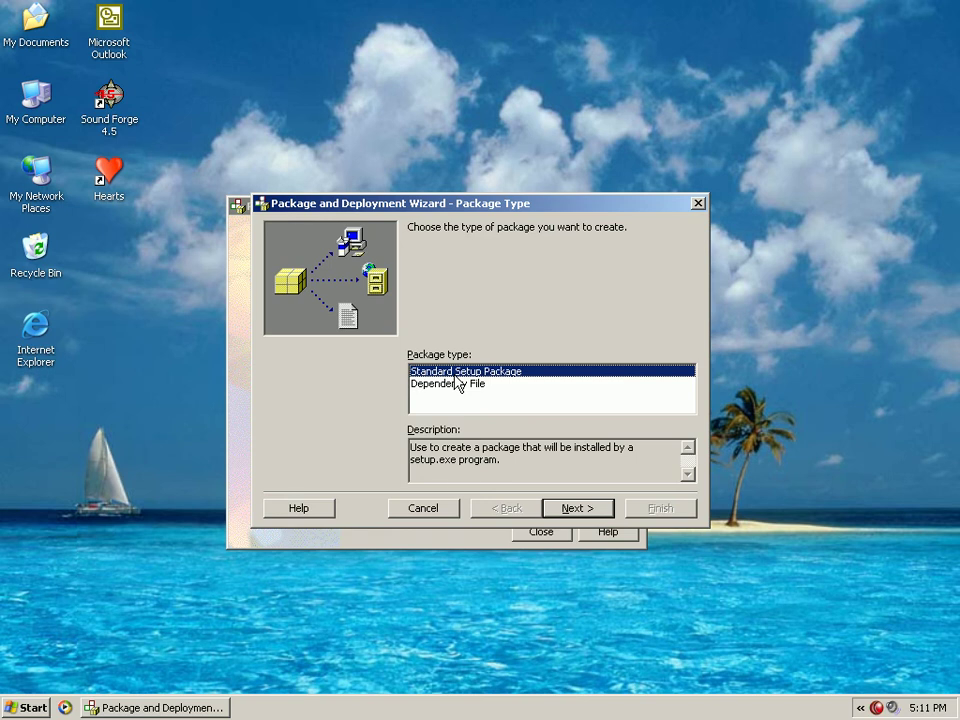
left_click(583, 509)
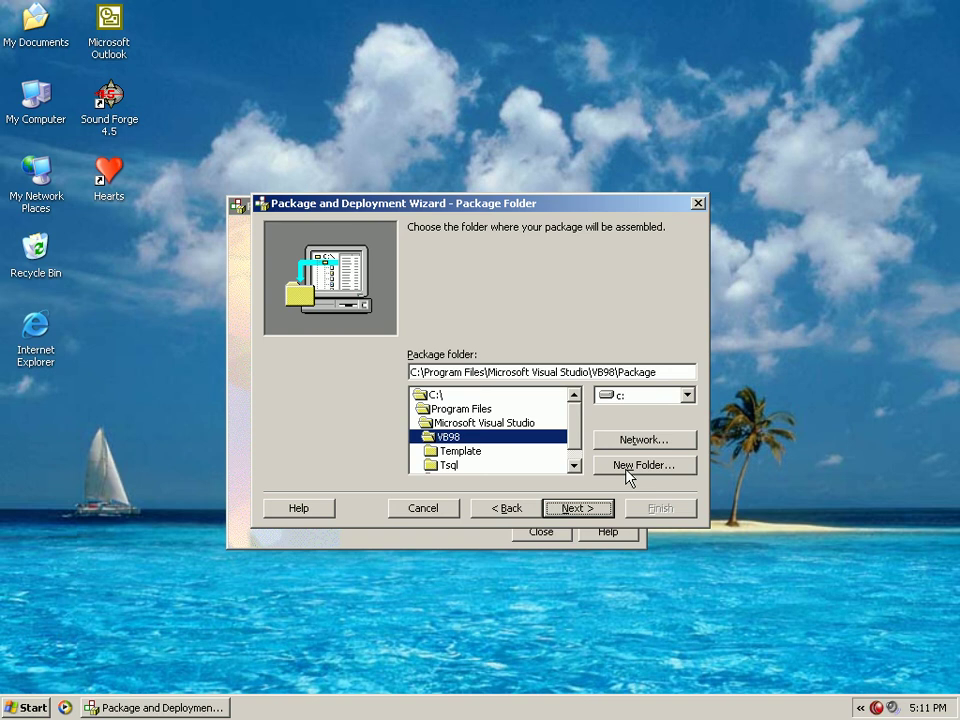
left_click(593, 512)
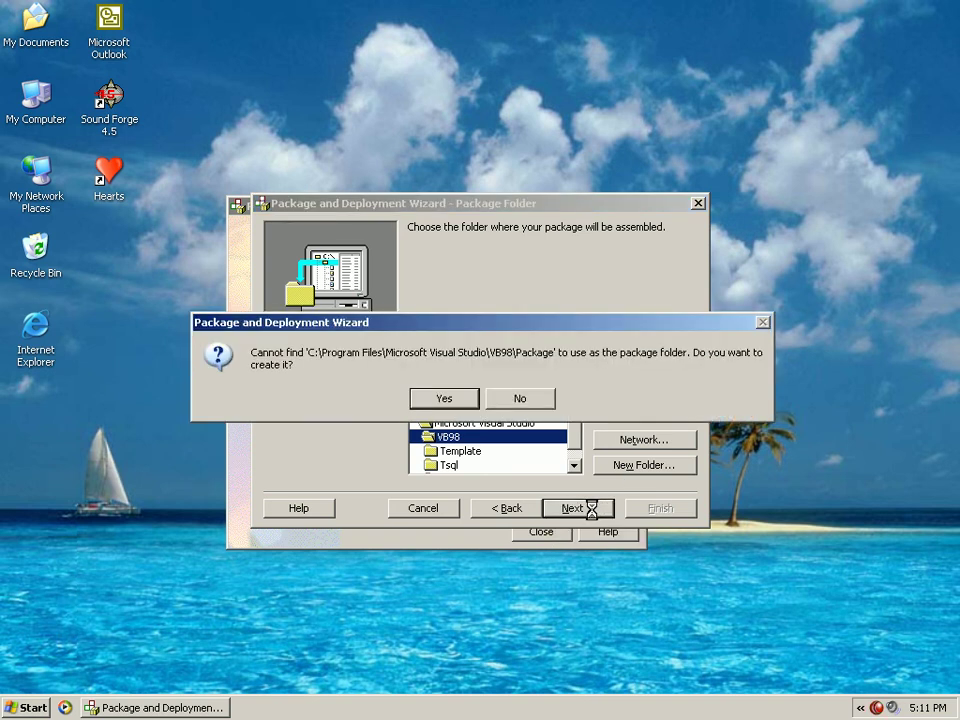
key("Return")
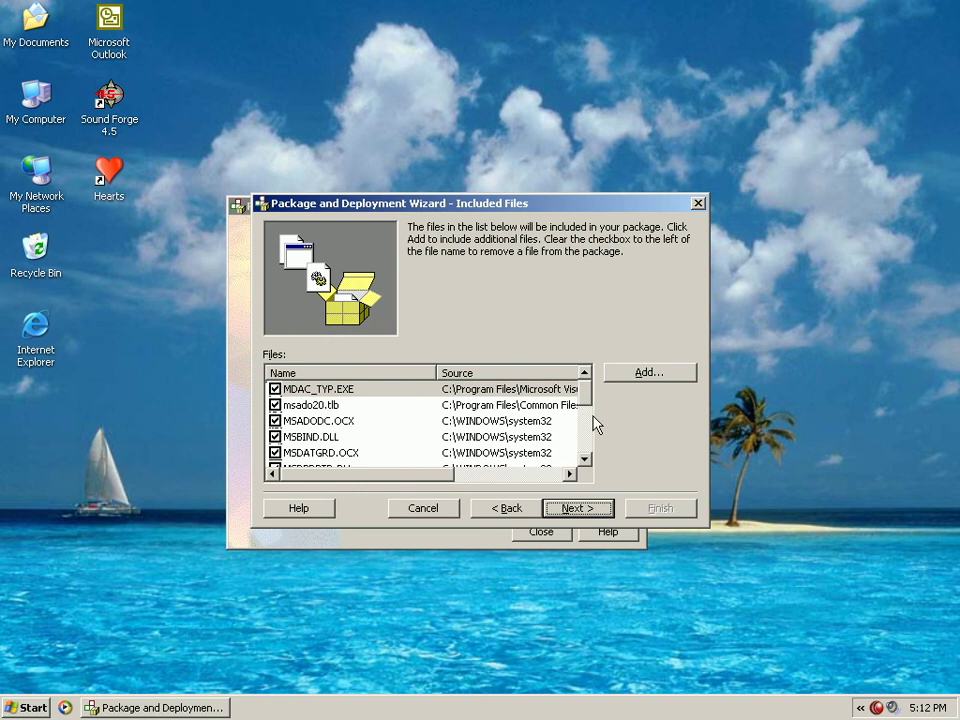
Step: Add the student.mdb database from the VB98 folder to the package's included files and accept the file list
left_click(636, 376)
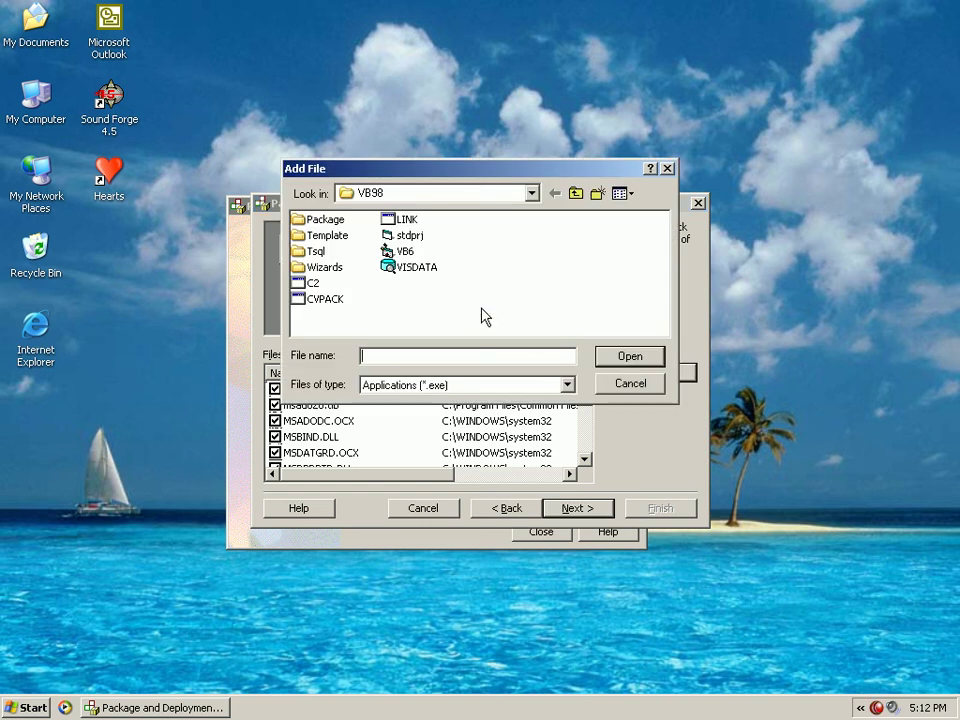
left_click(566, 385)
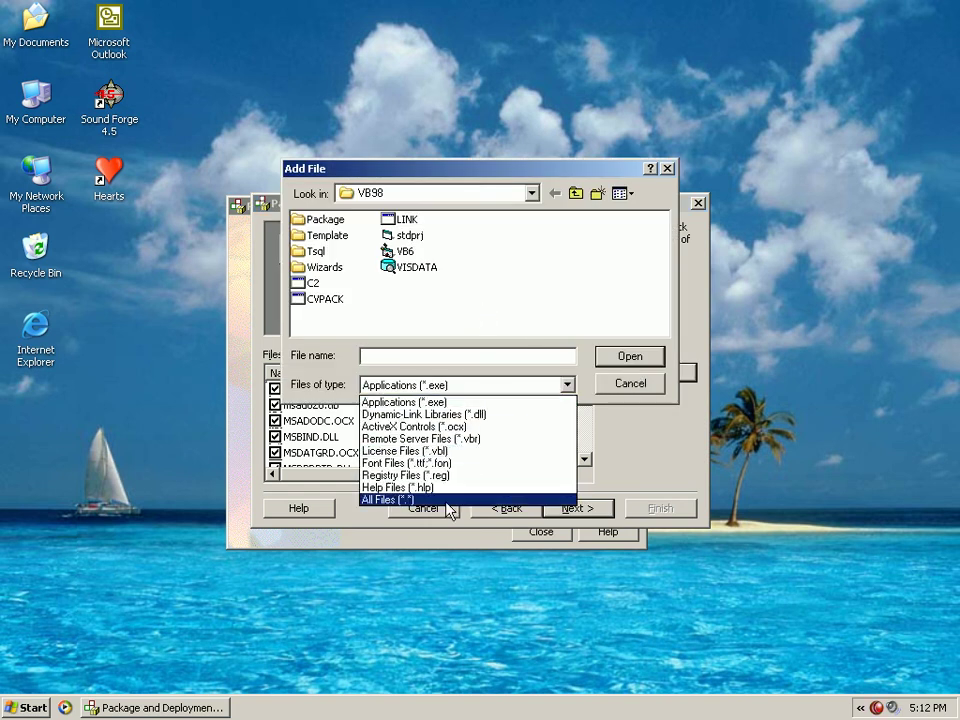
left_click(449, 500)
type("student")
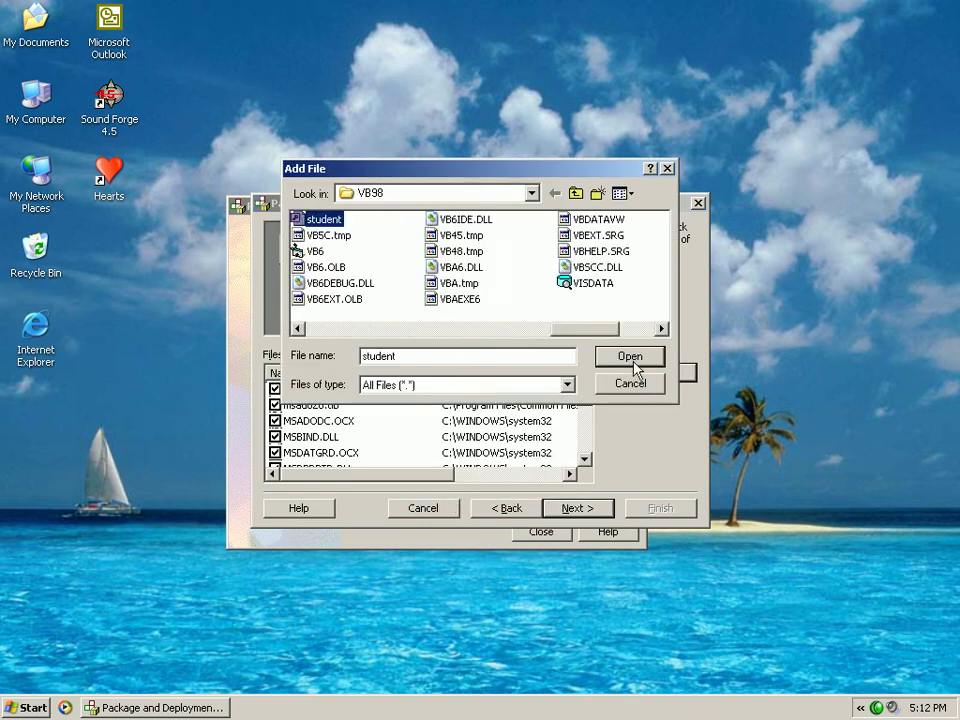
left_click(632, 360)
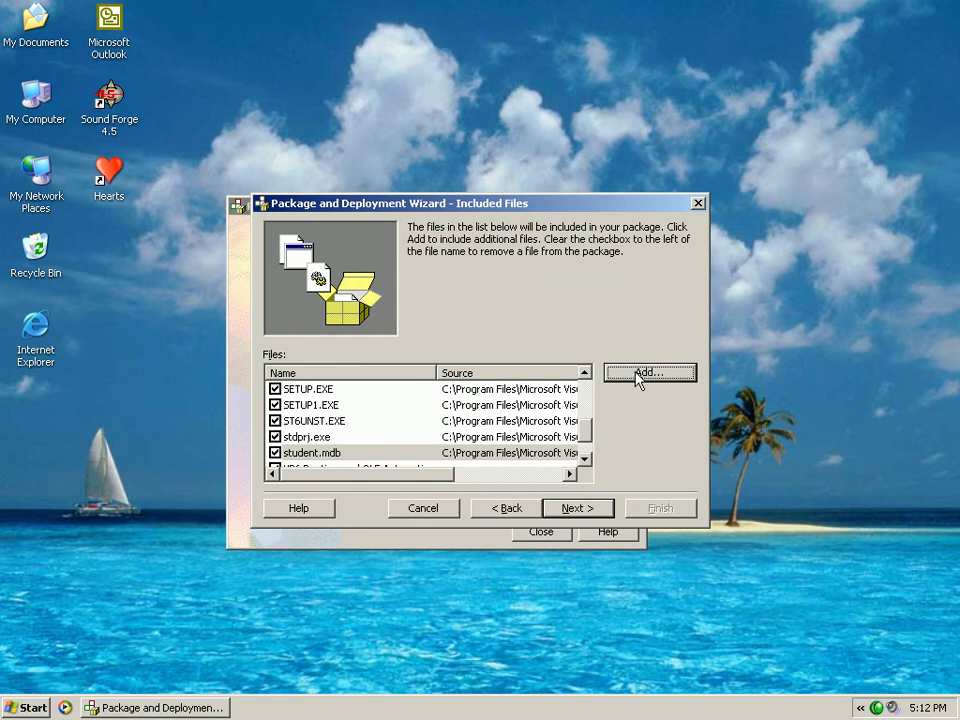
left_click(578, 508)
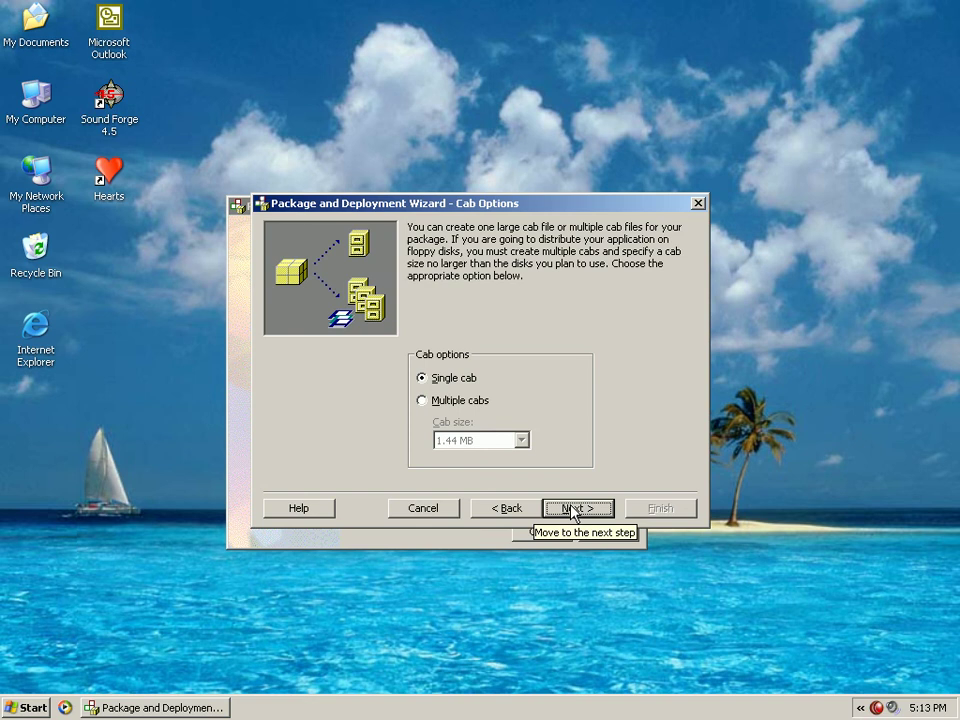
Step: Choose a single cab for the package and set the installation title to STUDENT
left_click(424, 380)
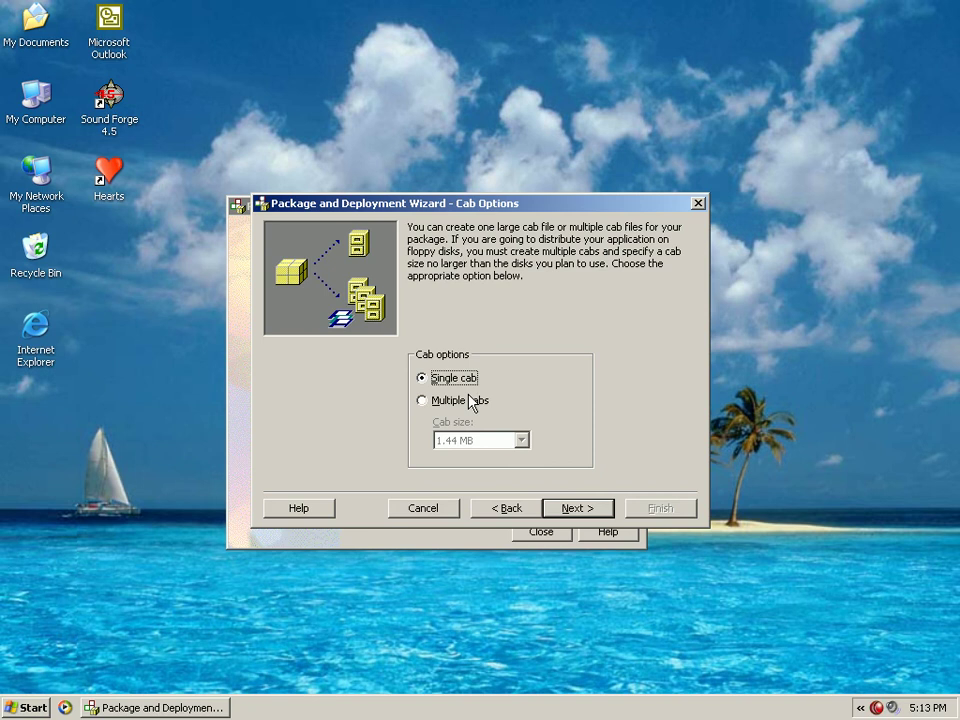
left_click(579, 513)
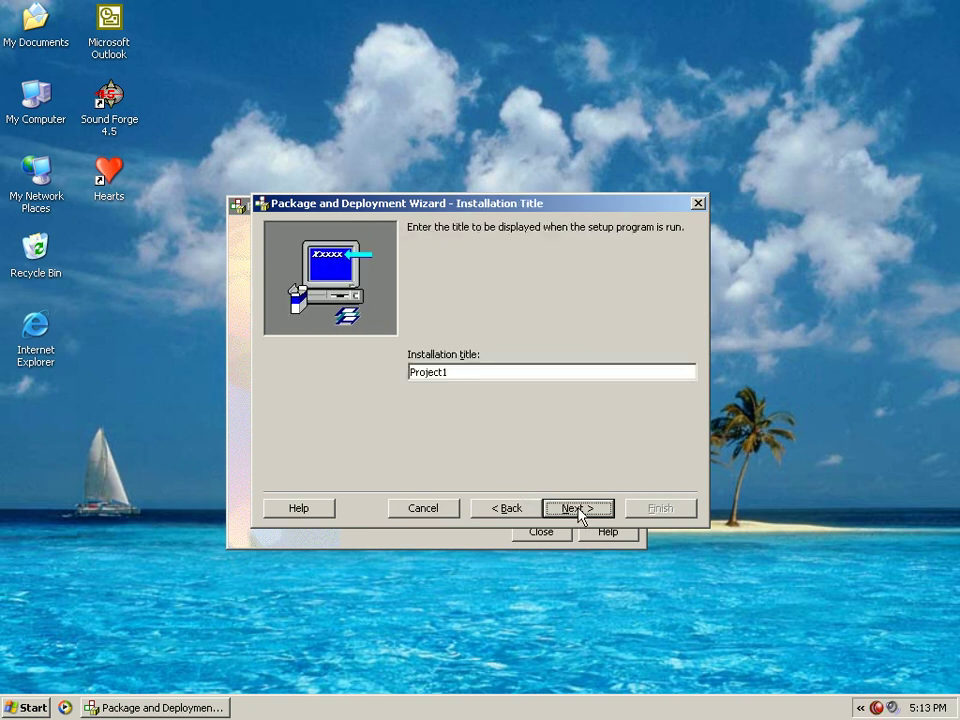
left_click(465, 372)
key("BackSpace")
key("BackSpace")
key("BackSpace")
key("BackSpace")
key("BackSpace")
key("BackSpace")
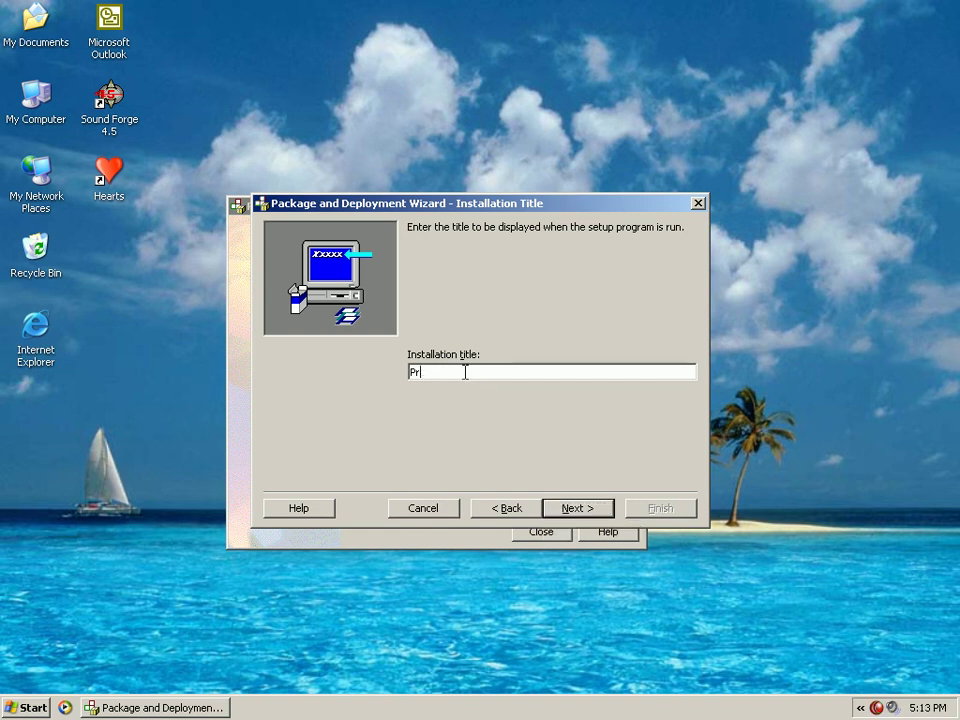
key("BackSpace")
key("BackSpace")
type("STUDENT")
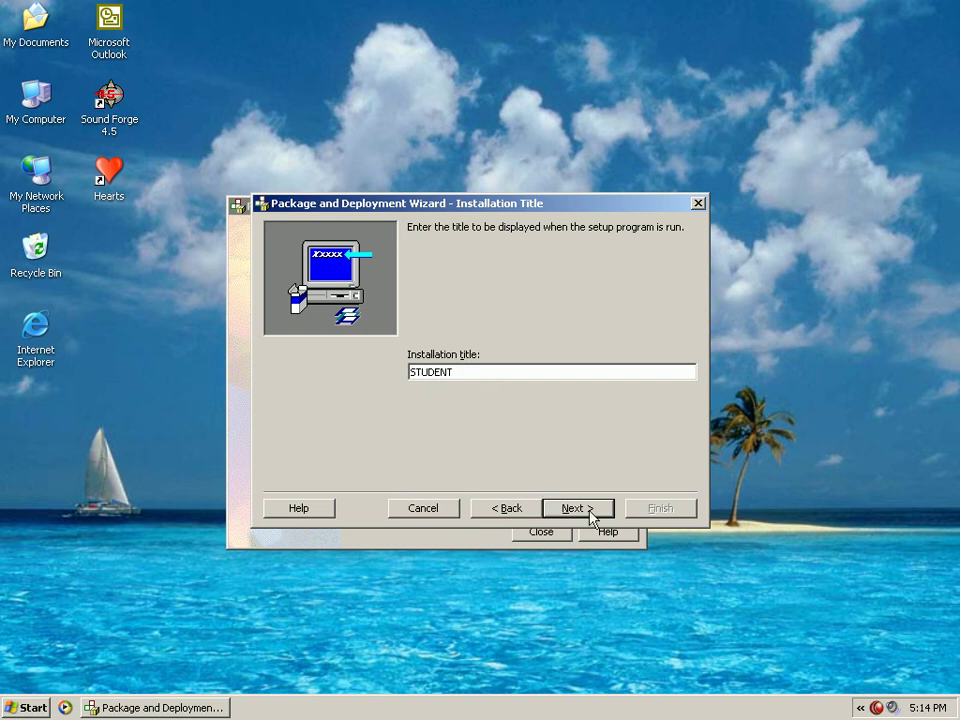
left_click(592, 517)
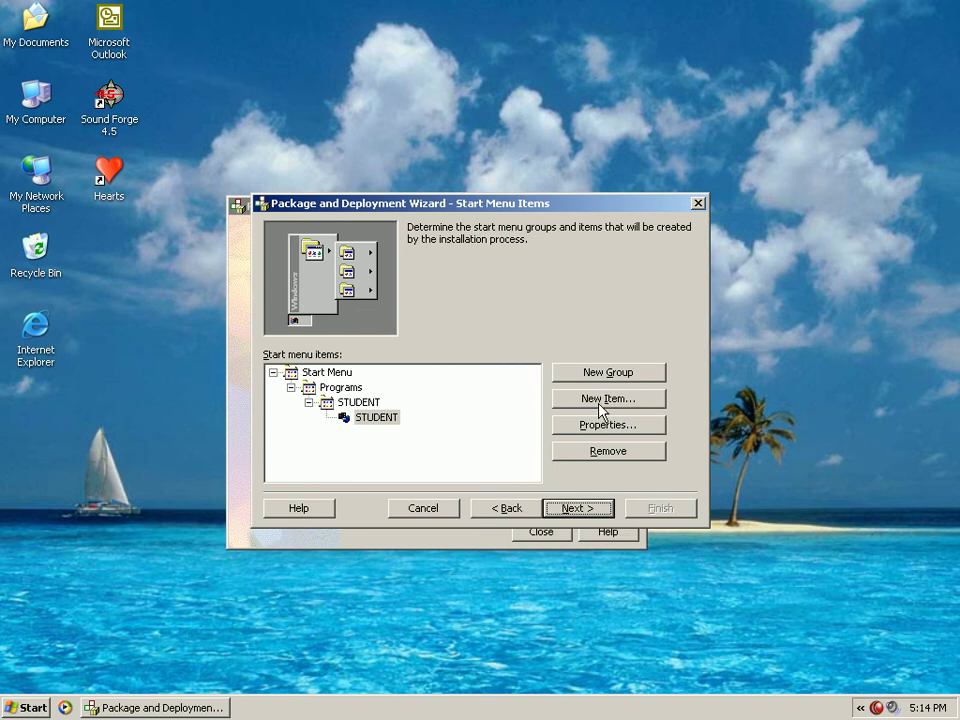
Step: Accept the default Start menu items, install locations and shared files, and build the package with the script name Standard Setup Package 1
left_click(588, 510)
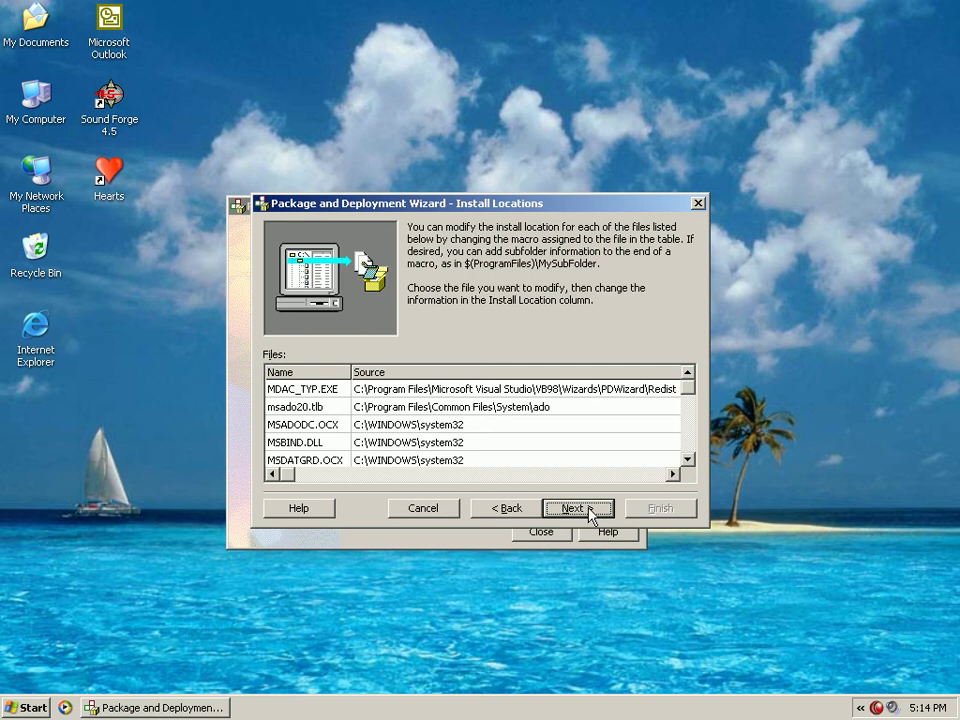
left_click(588, 510)
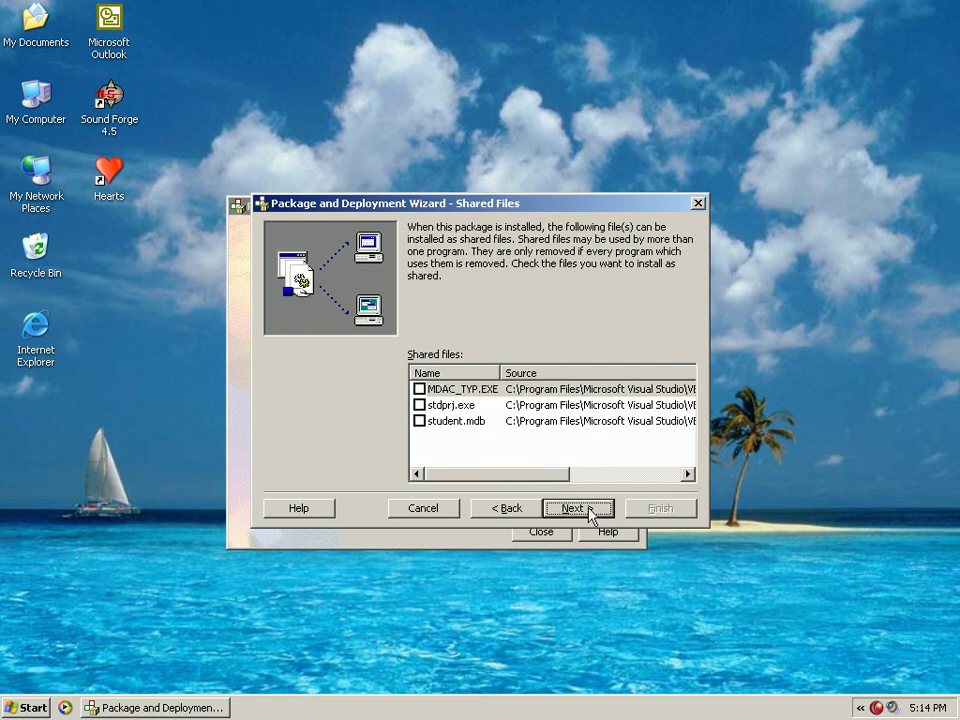
left_click(588, 510)
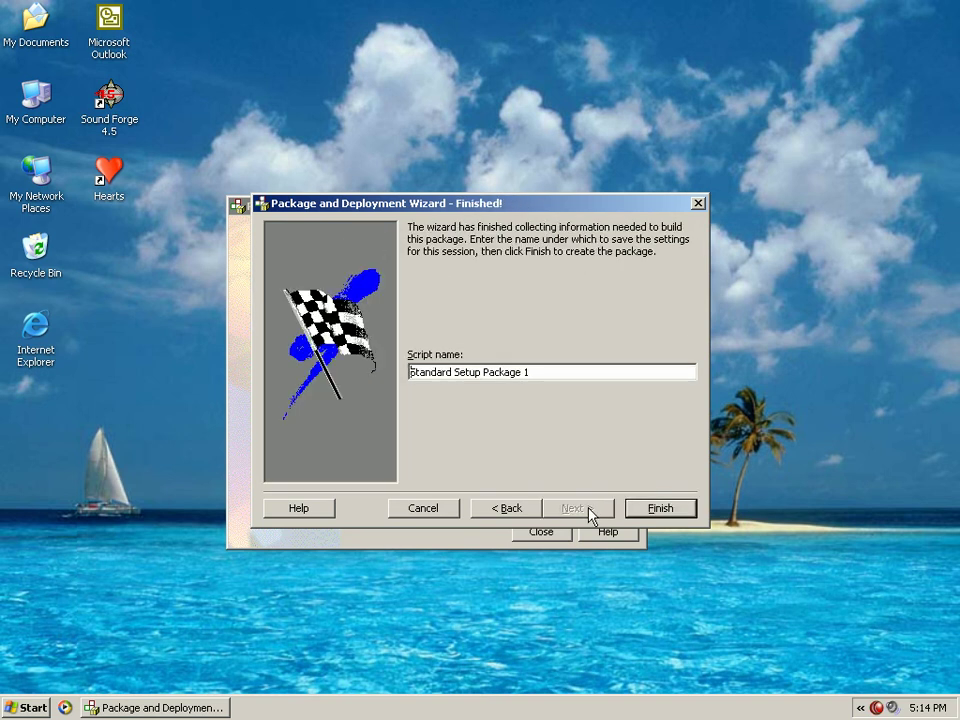
left_click(648, 515)
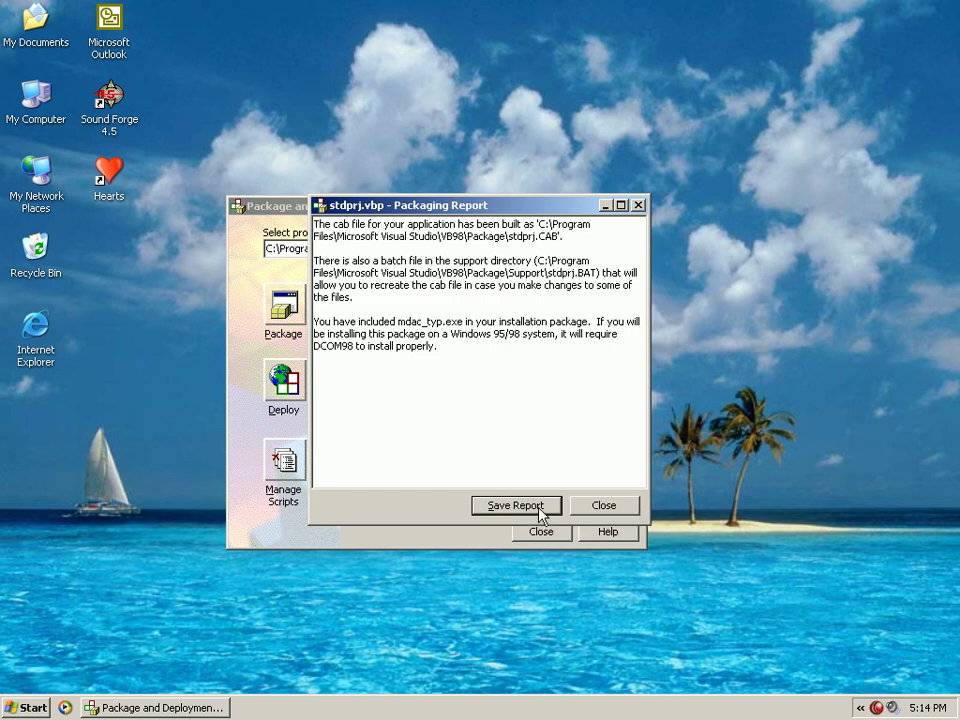
Step: Close the packaging report and the wizard, and open the Package folder inside VB98 in Windows Explorer
left_click(606, 506)
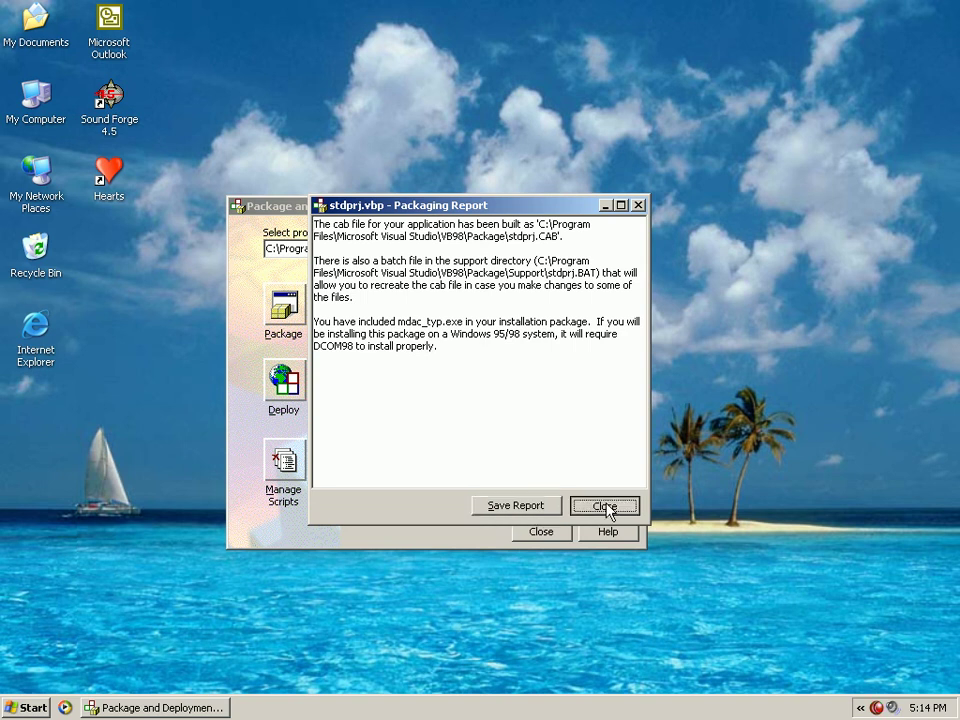
left_click(541, 532)
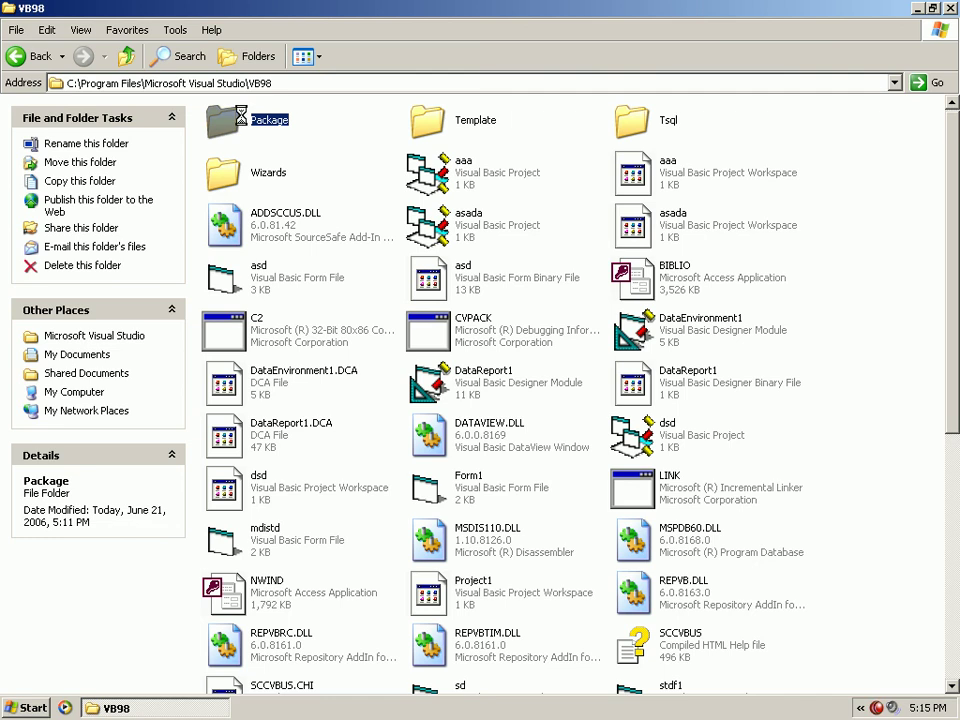
double_click(243, 120)
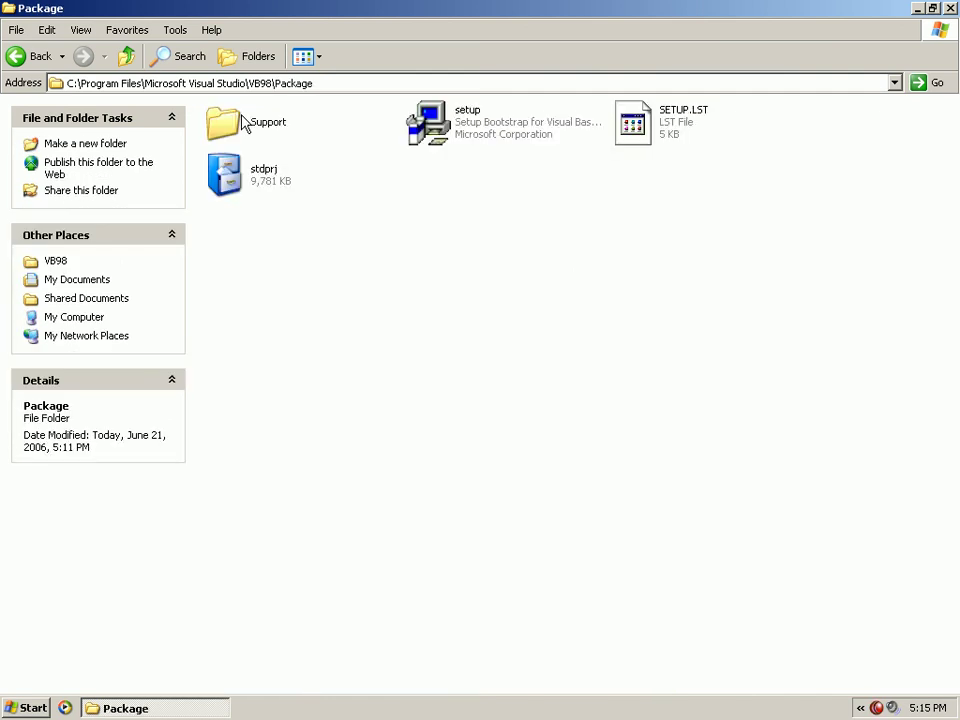